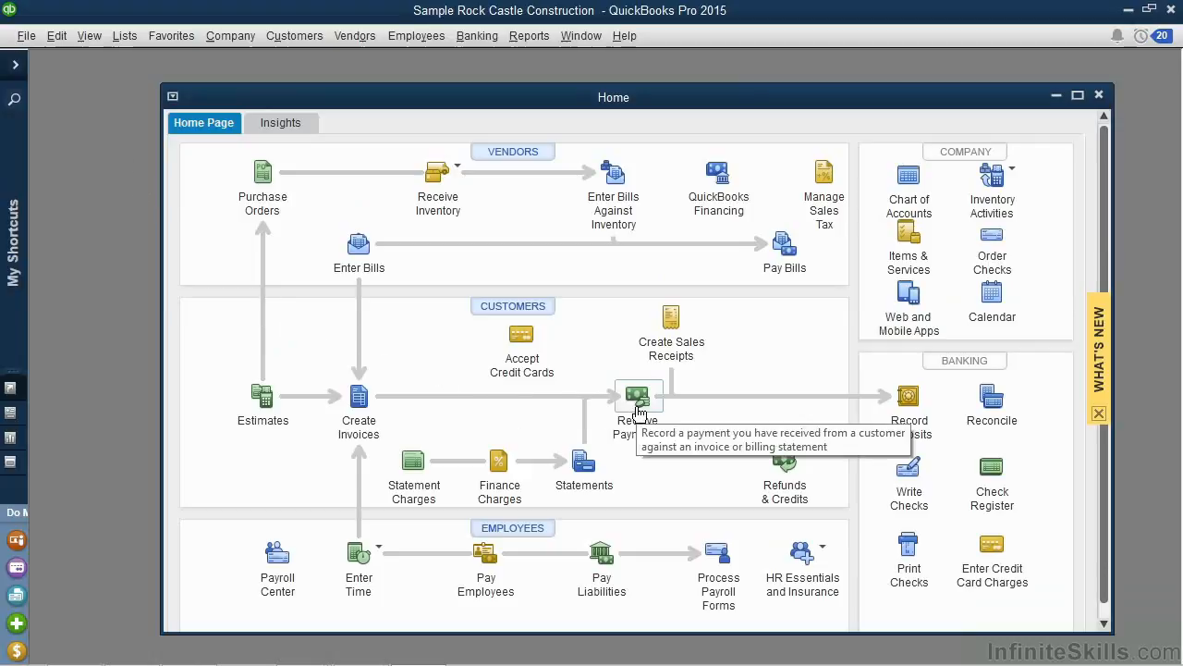
# Start a customer payment from the first customer in the list with a payment amount of 1,578.81.
pyautogui.click(638, 397)
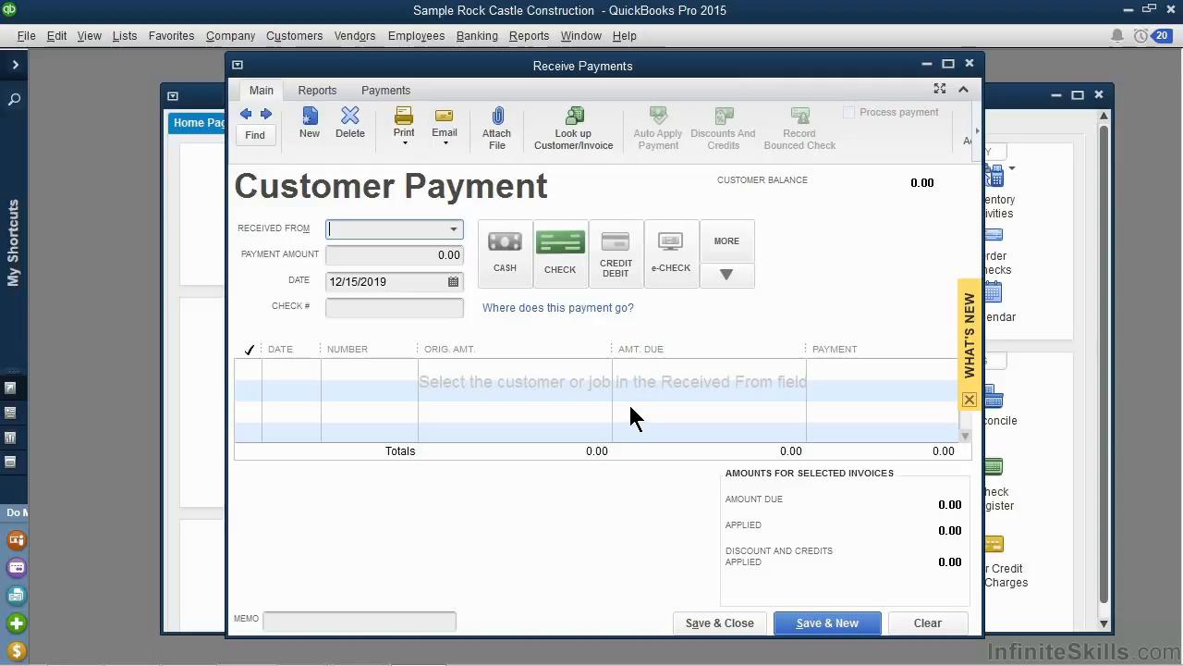
pyautogui.click(453, 229)
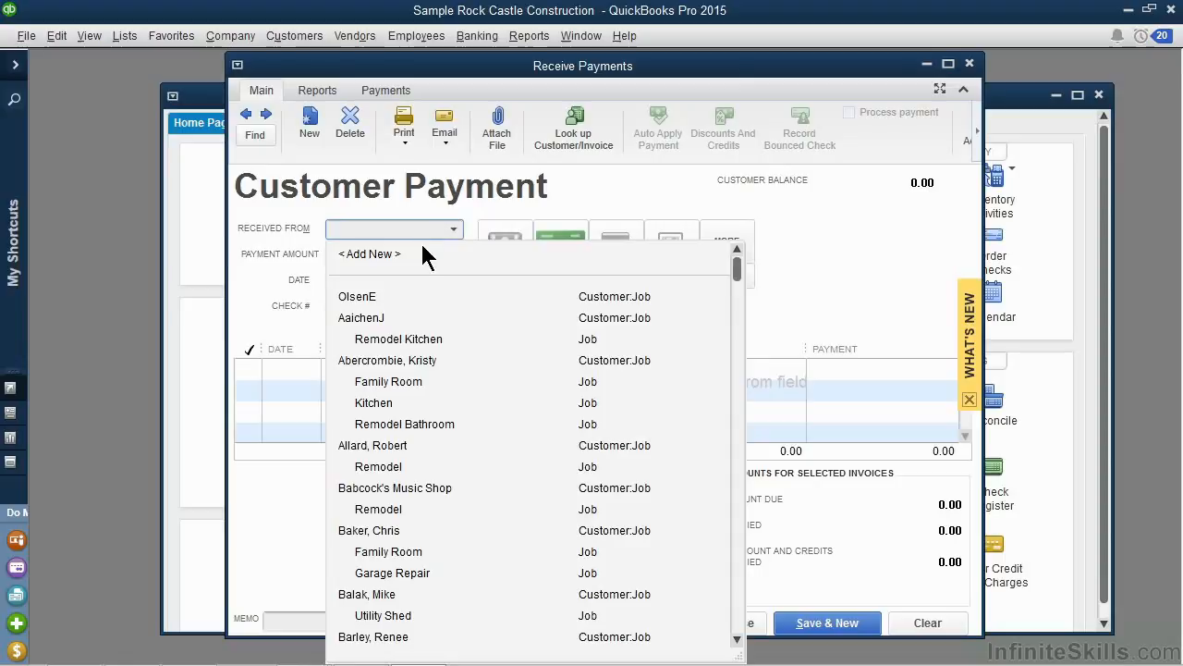
pyautogui.click(372, 298)
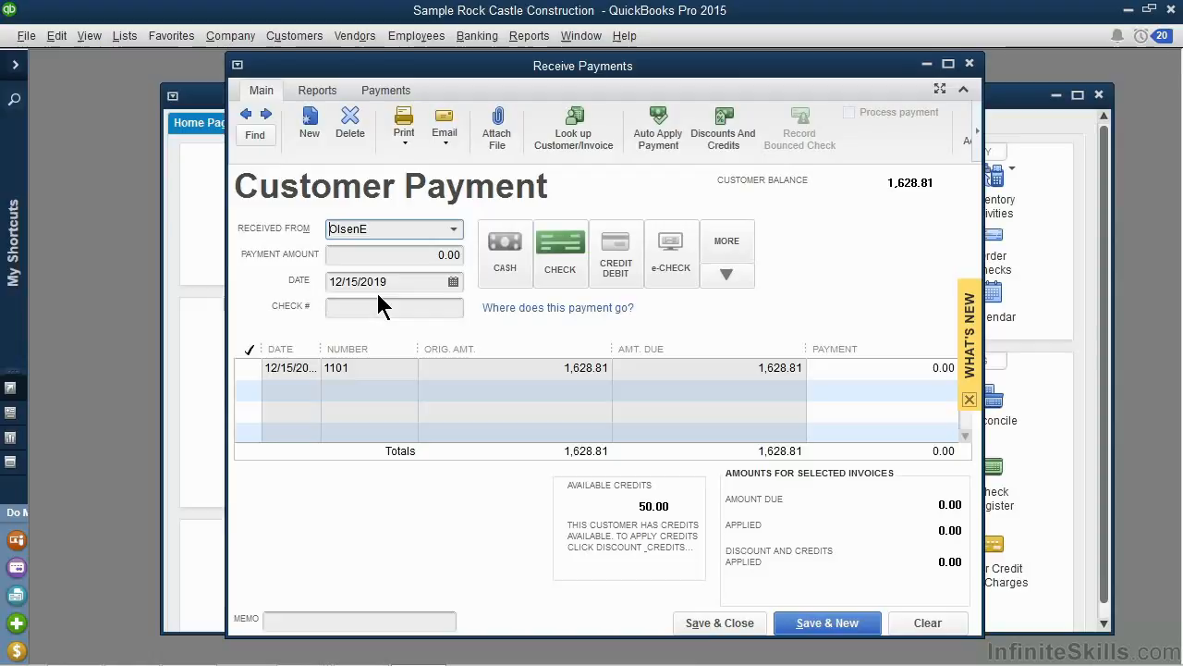
pyautogui.press('Tab')
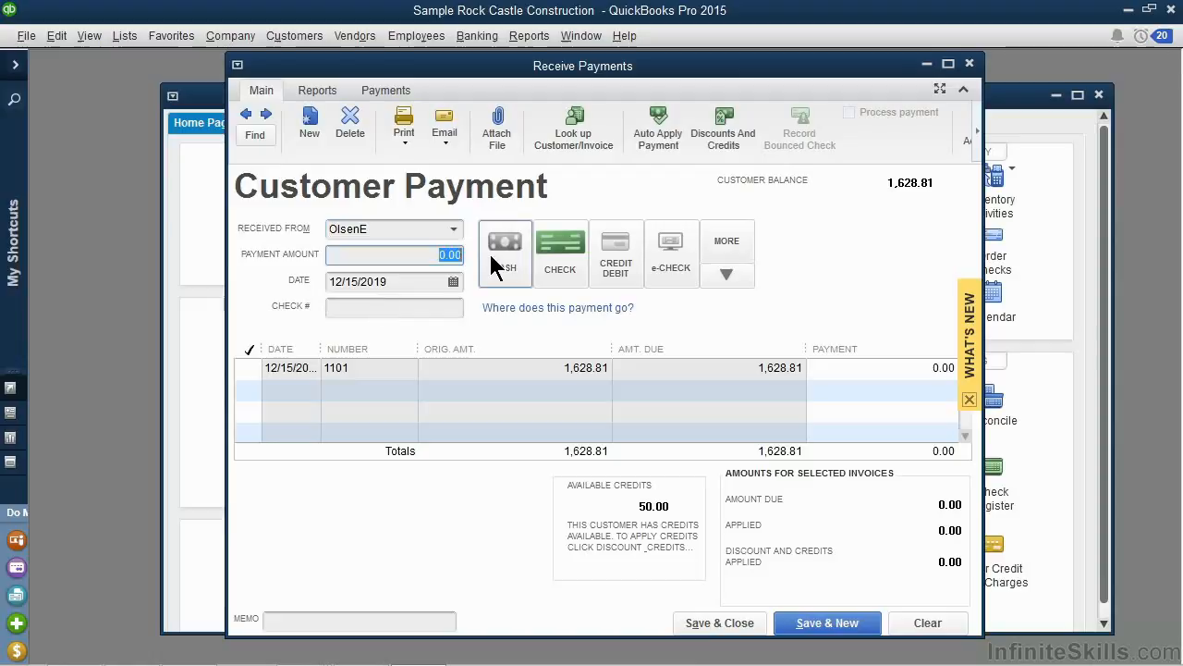
pyautogui.write('1578.81')
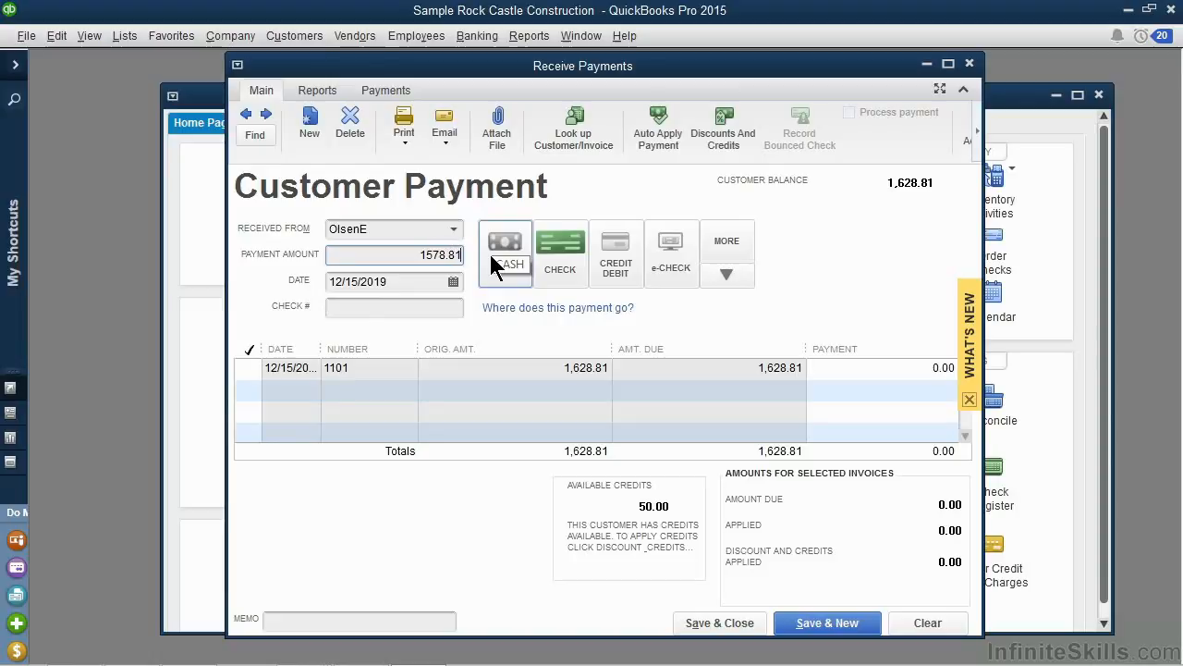
pyautogui.click(409, 281)
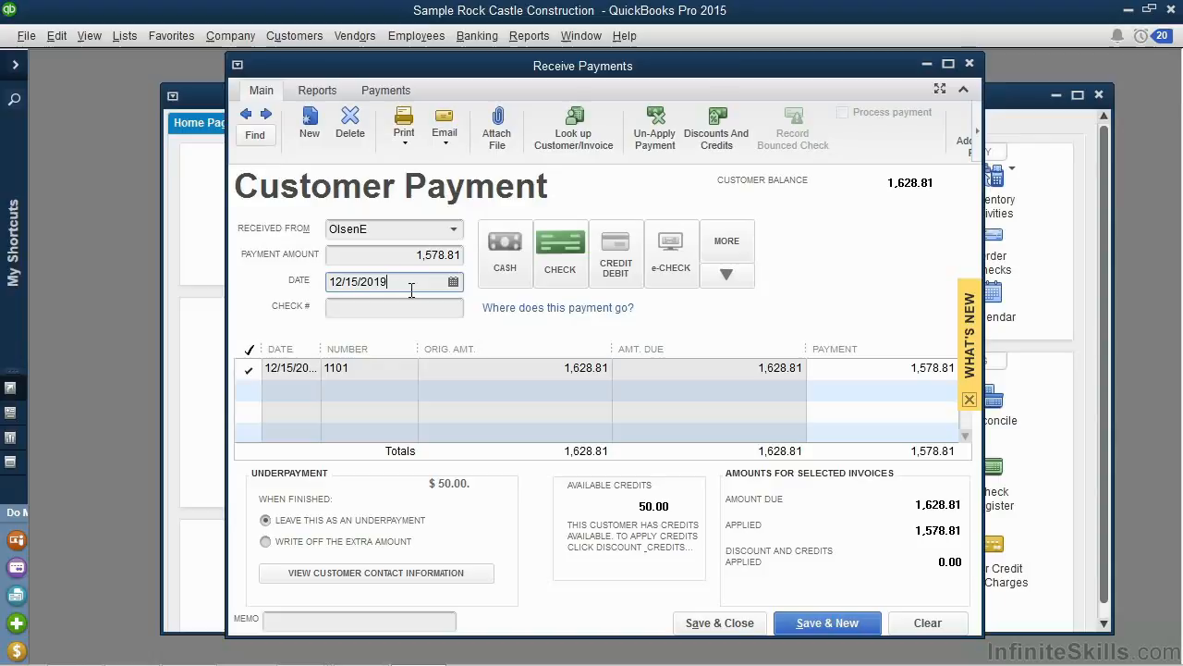
pyautogui.click(505, 268)
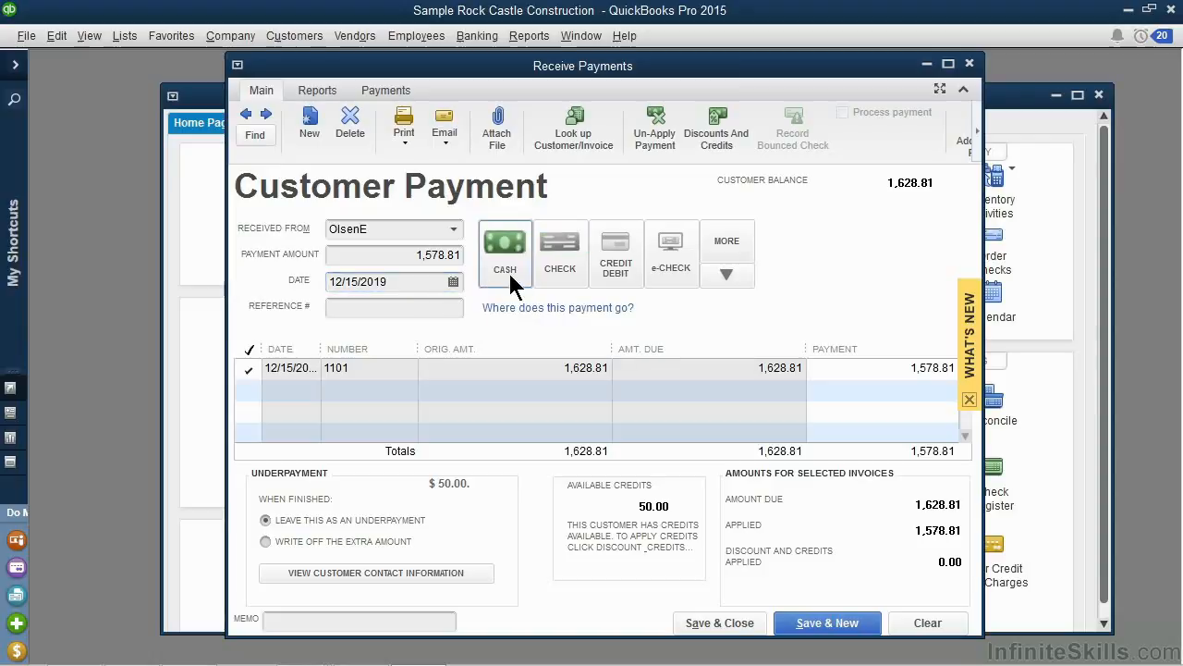
pyautogui.click(564, 268)
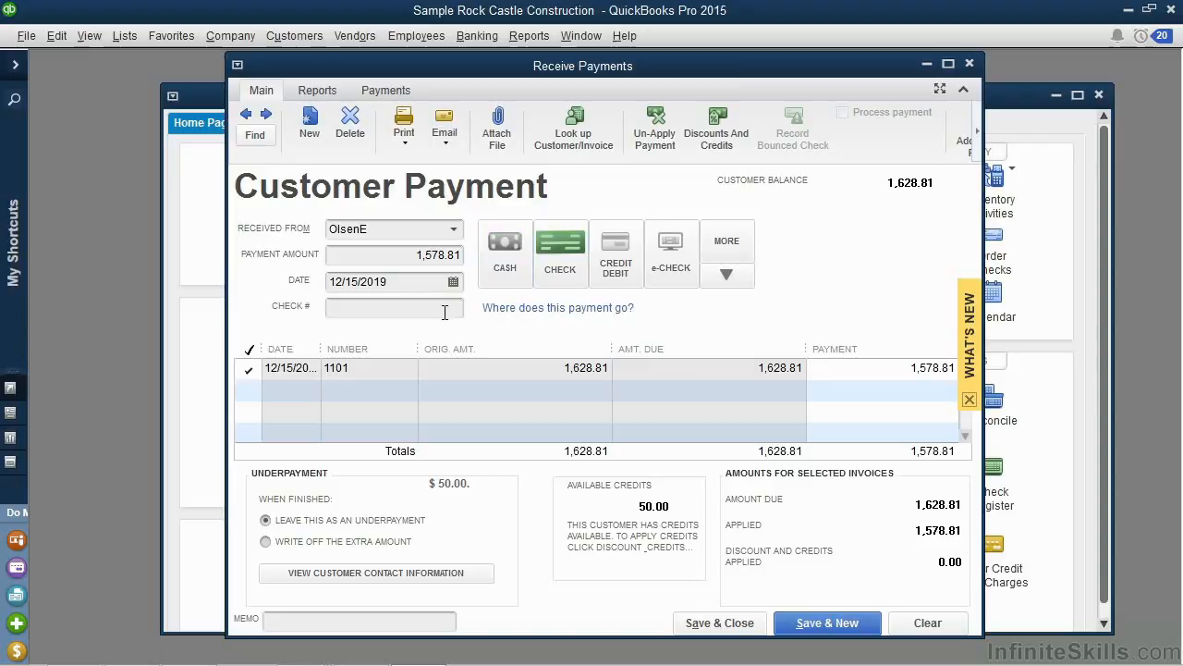
pyautogui.click(611, 269)
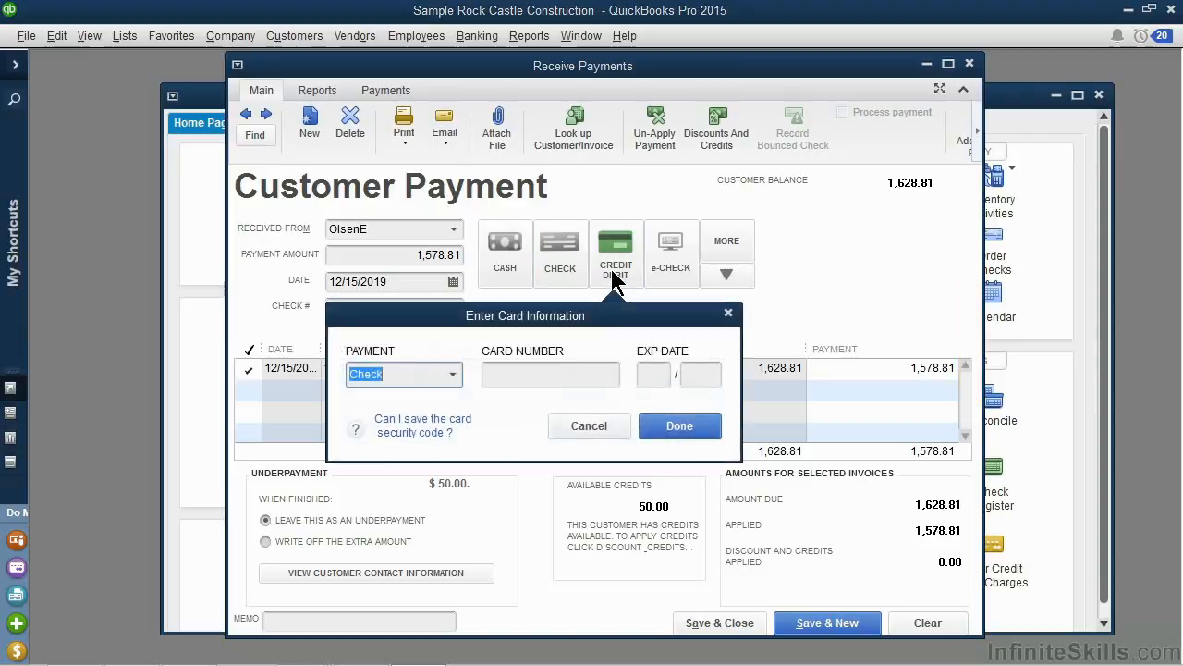
pyautogui.click(453, 379)
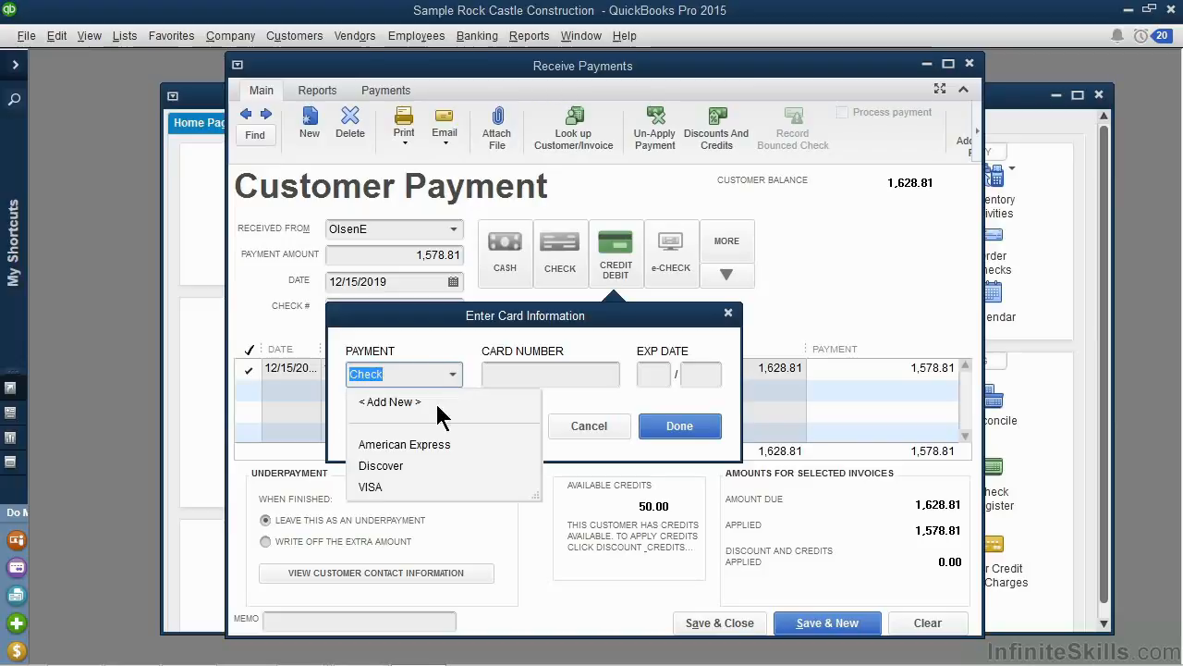
pyautogui.click(370, 487)
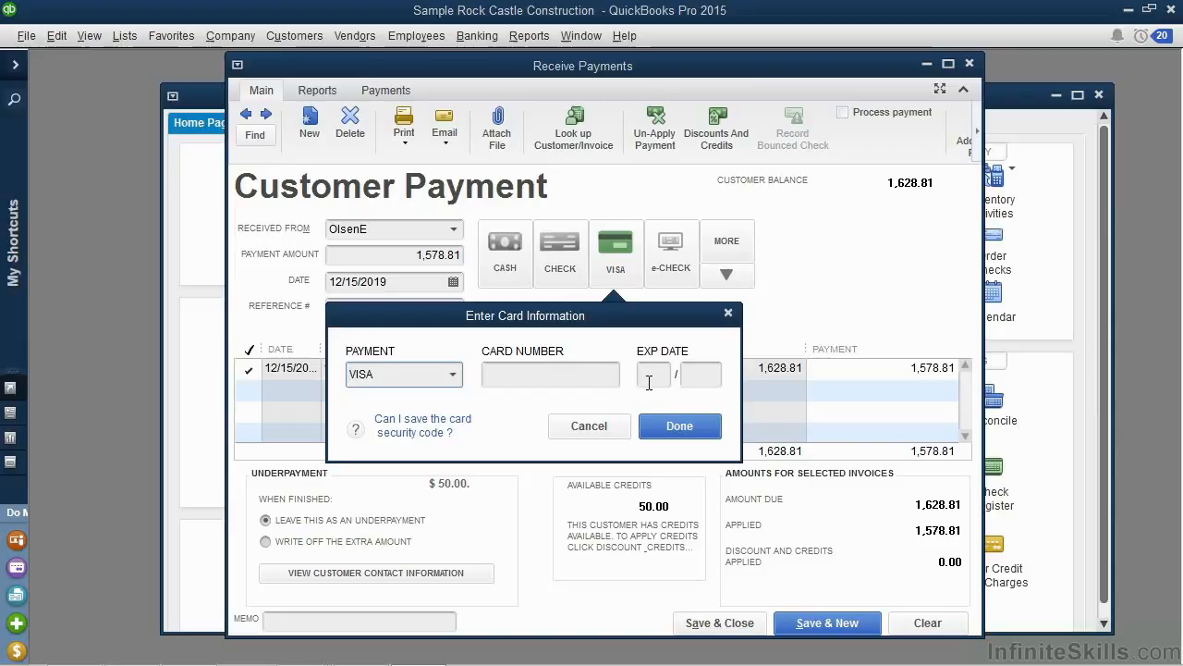
pyautogui.click(608, 429)
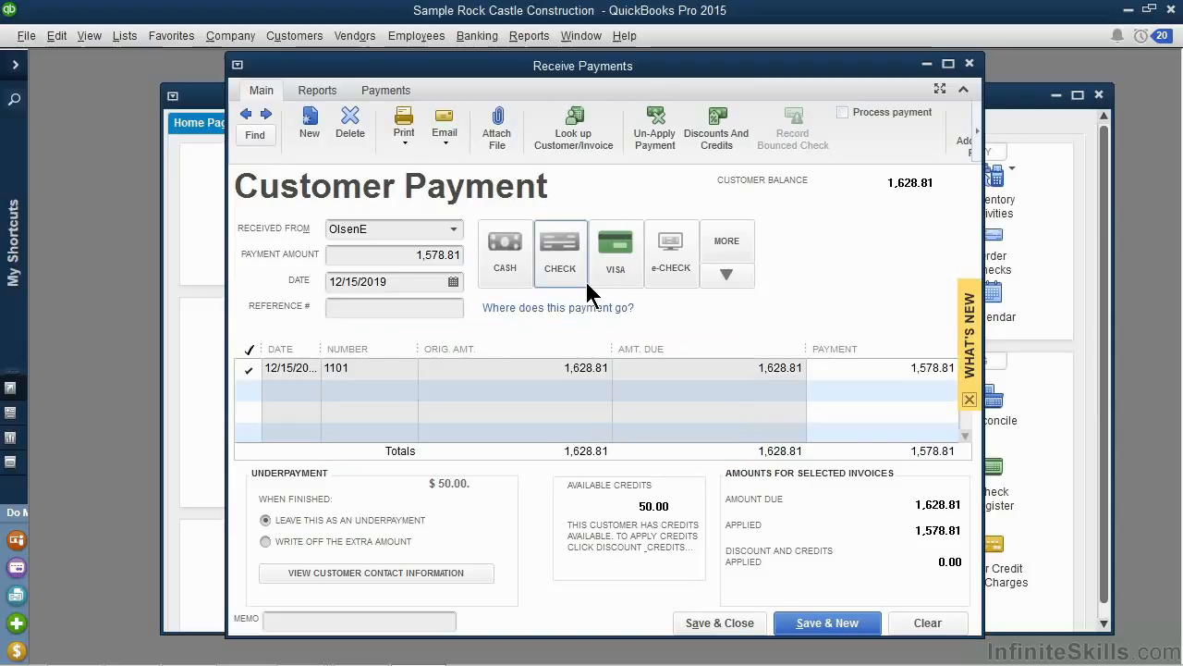
# Set the payment method to Check and enter 5487 as the check number.
pyautogui.click(567, 252)
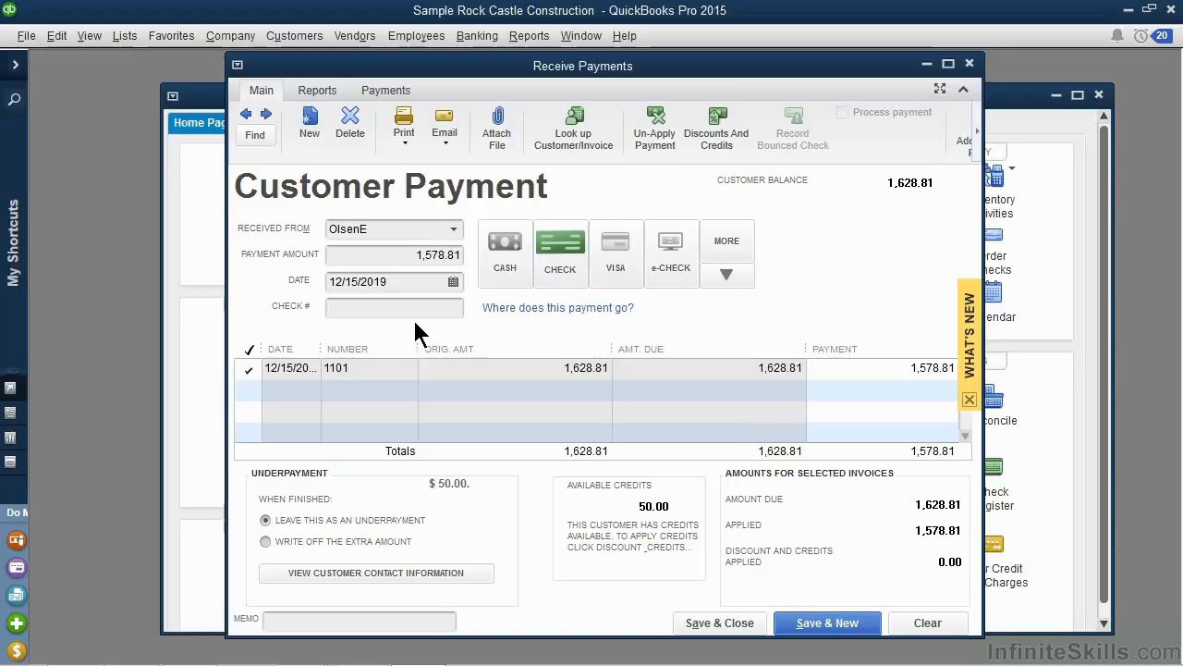
pyautogui.click(360, 310)
pyautogui.write('5487')
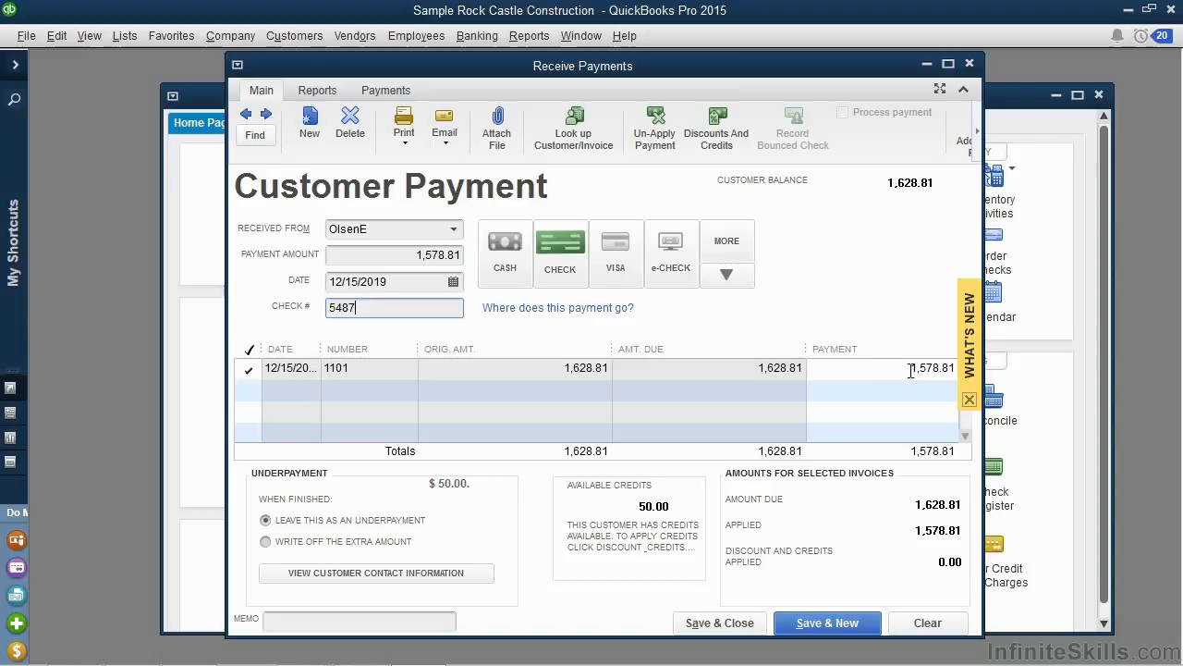
# Apply the customer's available 50.00 credit to the invoice being paid.
pyautogui.moveTo(911, 369); pyautogui.dragTo(962, 368)
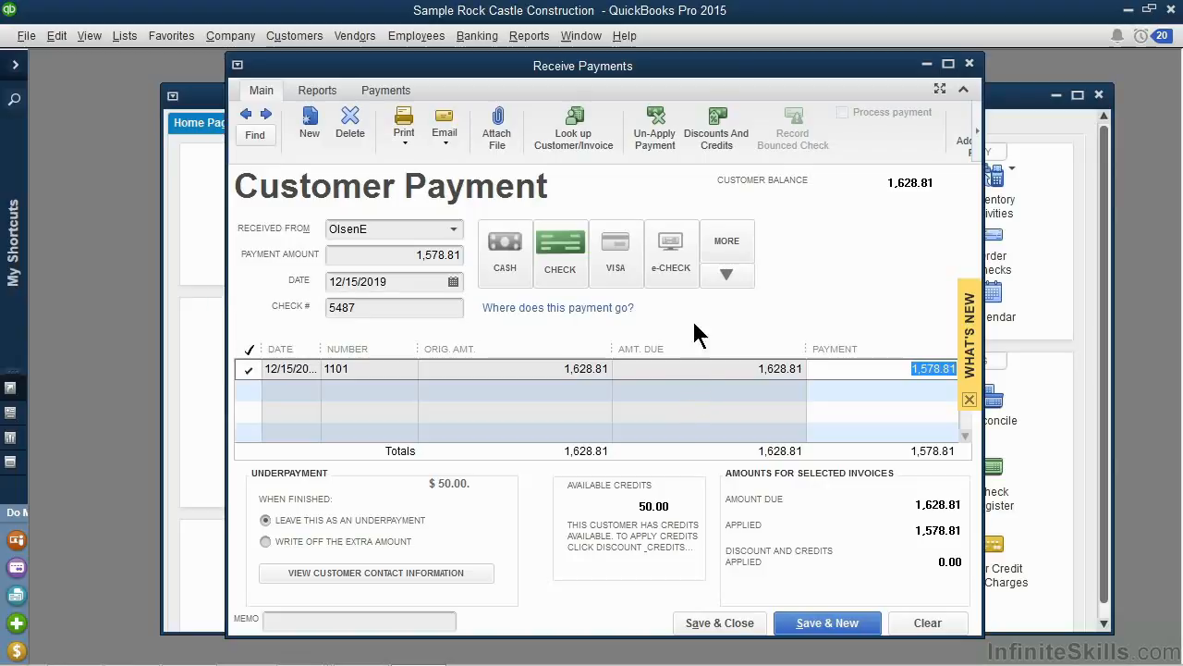
pyautogui.click(709, 148)
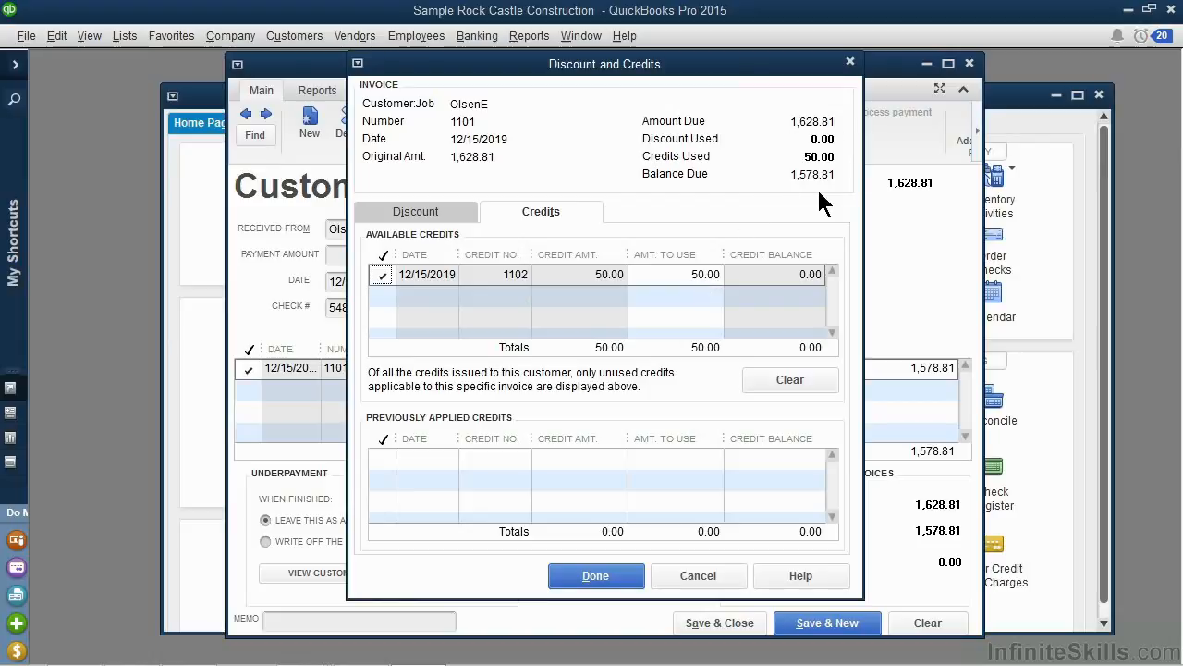
pyautogui.click(620, 575)
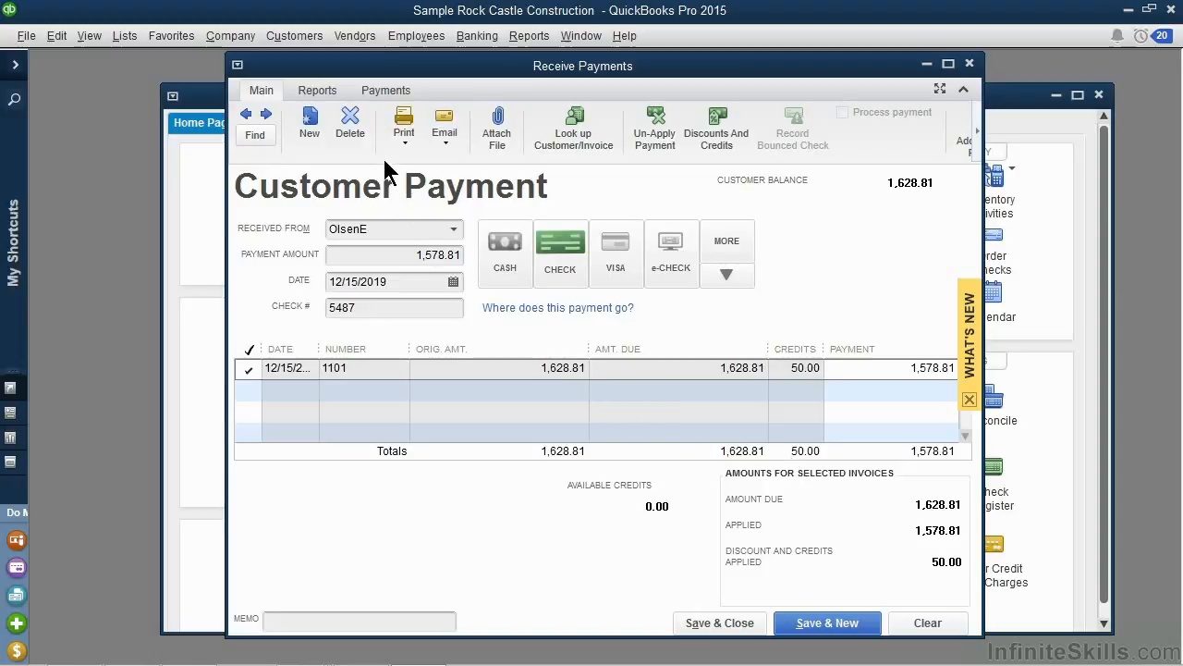
# Look over the reports and extra commands available for the payment, and save and close the customer payment.
pyautogui.click(314, 97)
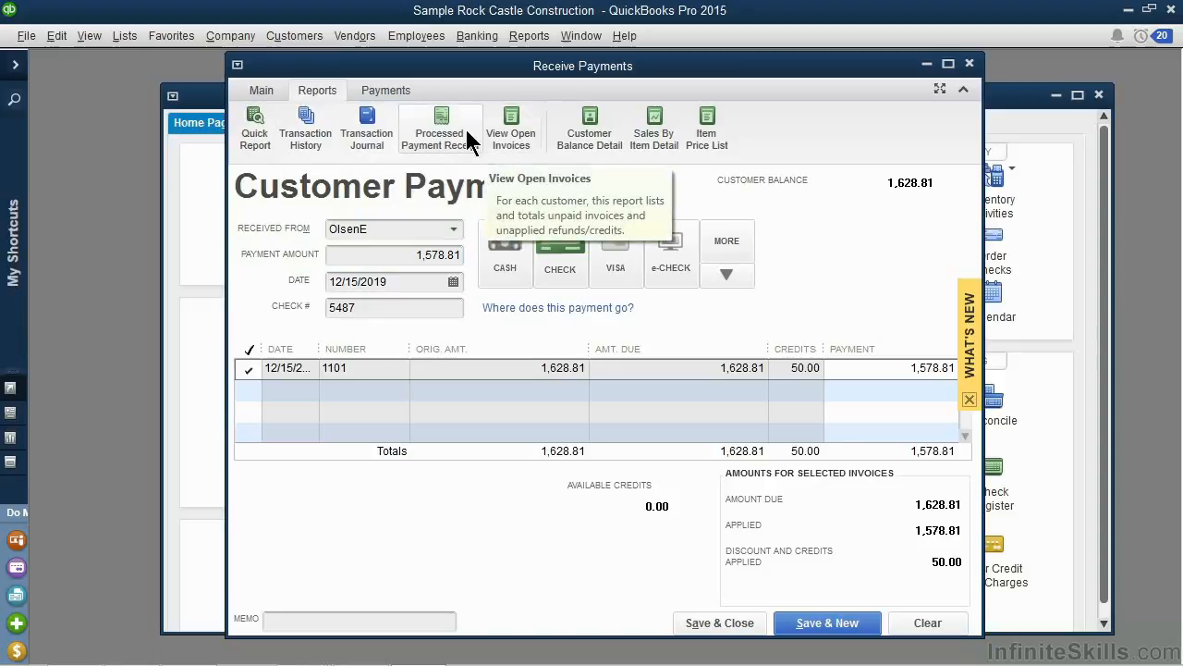
pyautogui.click(261, 91)
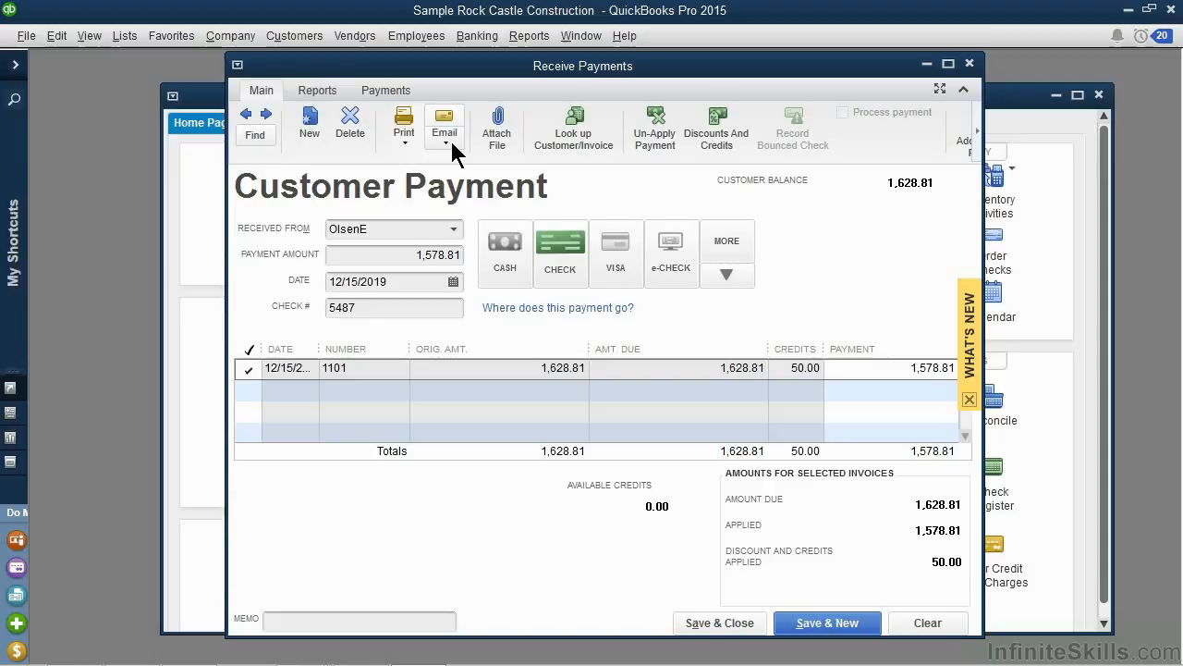
pyautogui.scroll(-1, 452, 142)
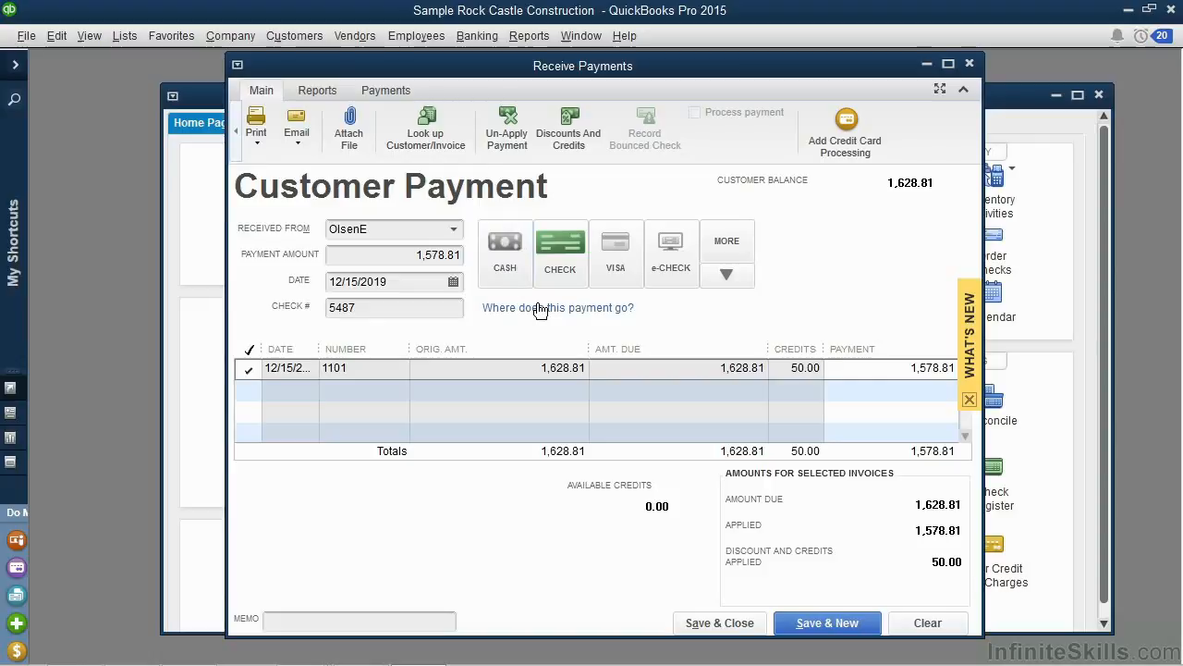
pyautogui.click(702, 625)
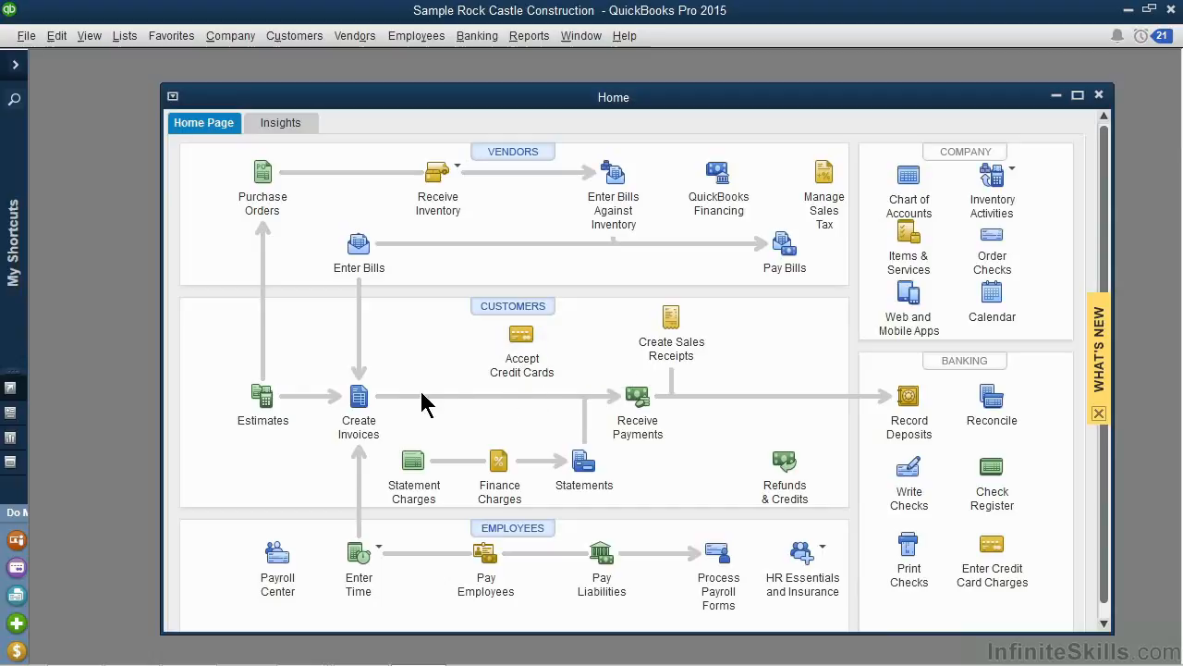
# Open the customer's previously saved invoice, check its payment status and close it.
pyautogui.click(359, 397)
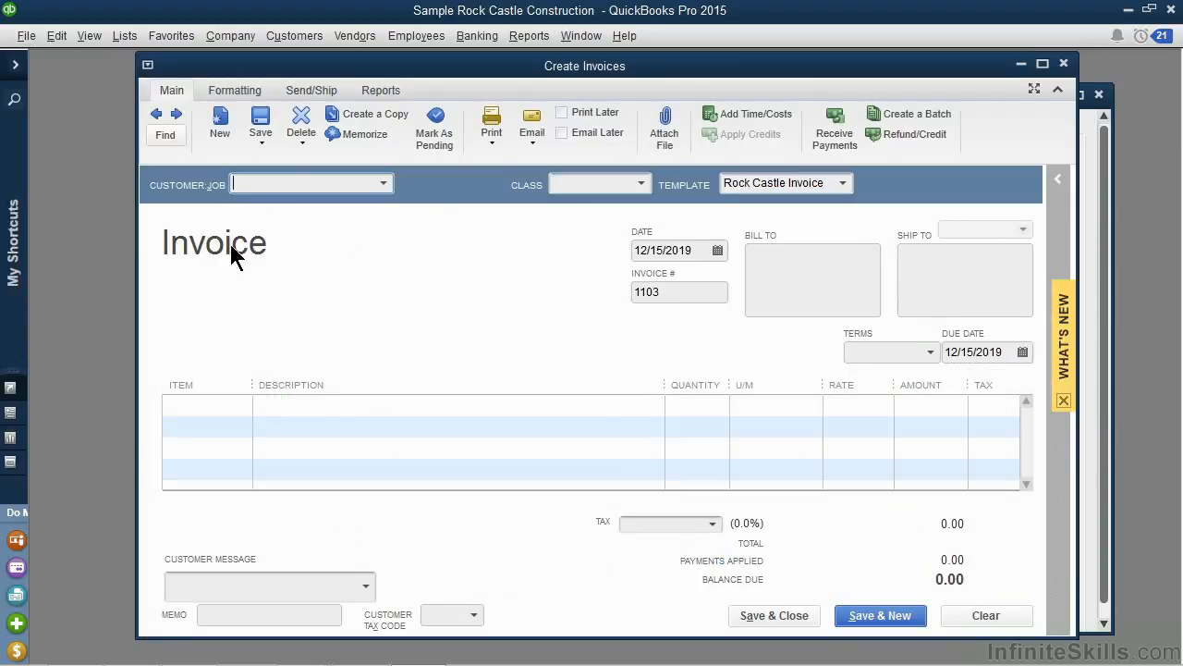
pyautogui.click(156, 115)
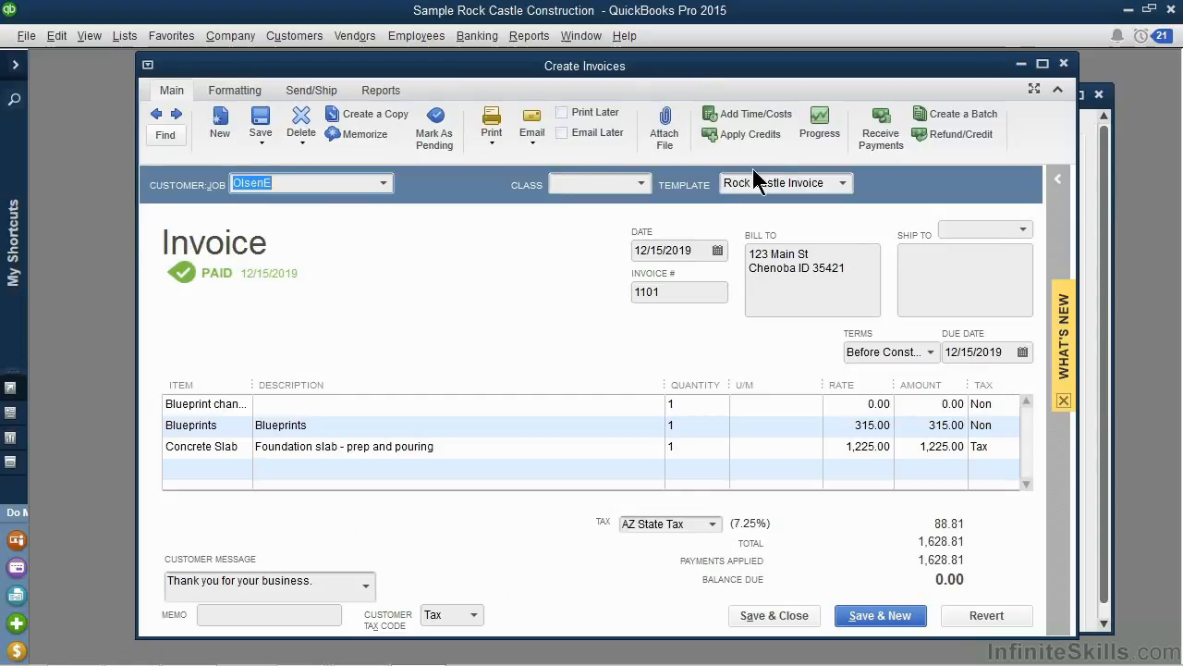
pyautogui.click(1064, 64)
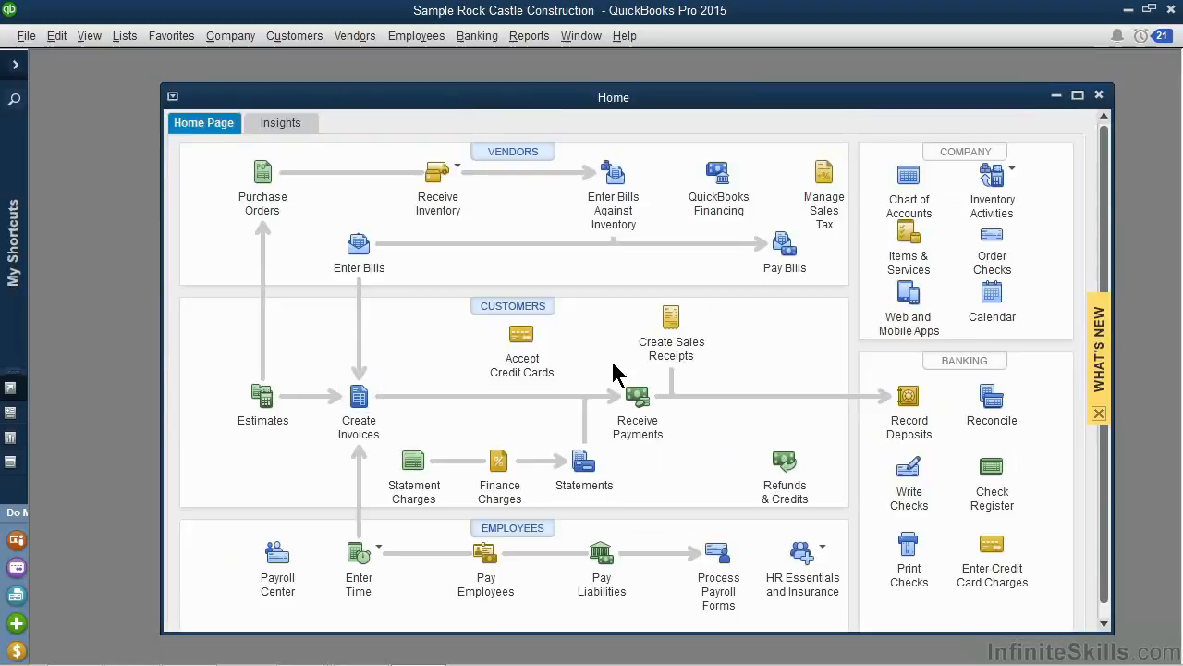
# Start a bank deposit with the 1,578.81 check payment, deposited to the 10100 · Checking account.
pyautogui.click(468, 41)
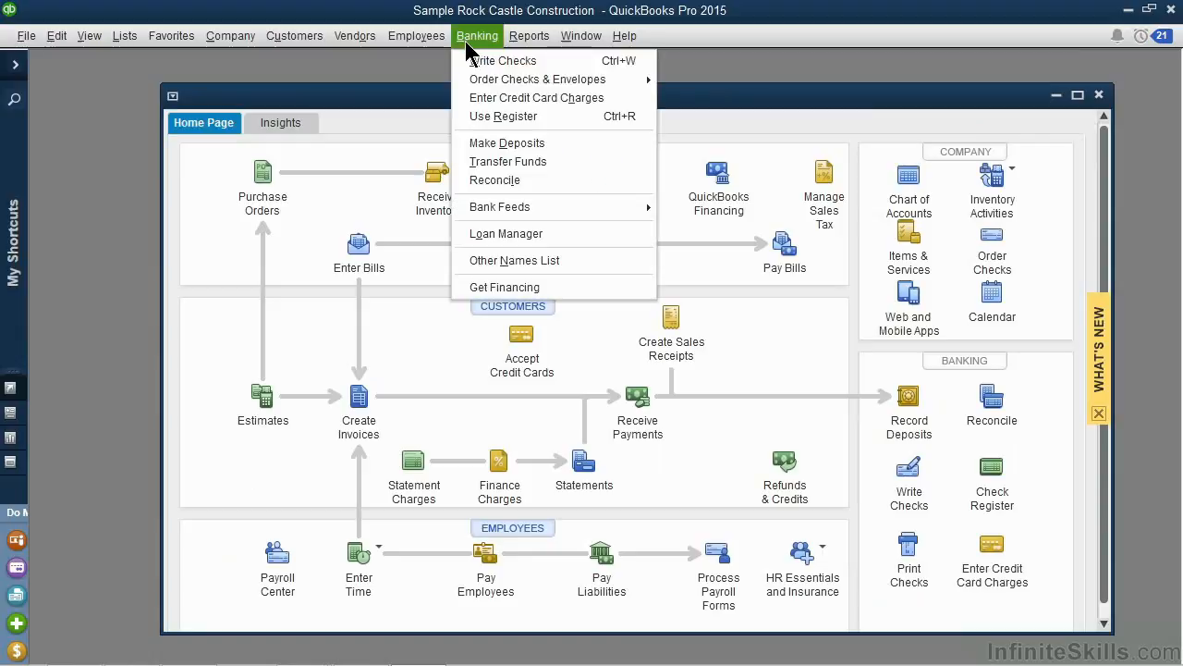
pyautogui.click(494, 145)
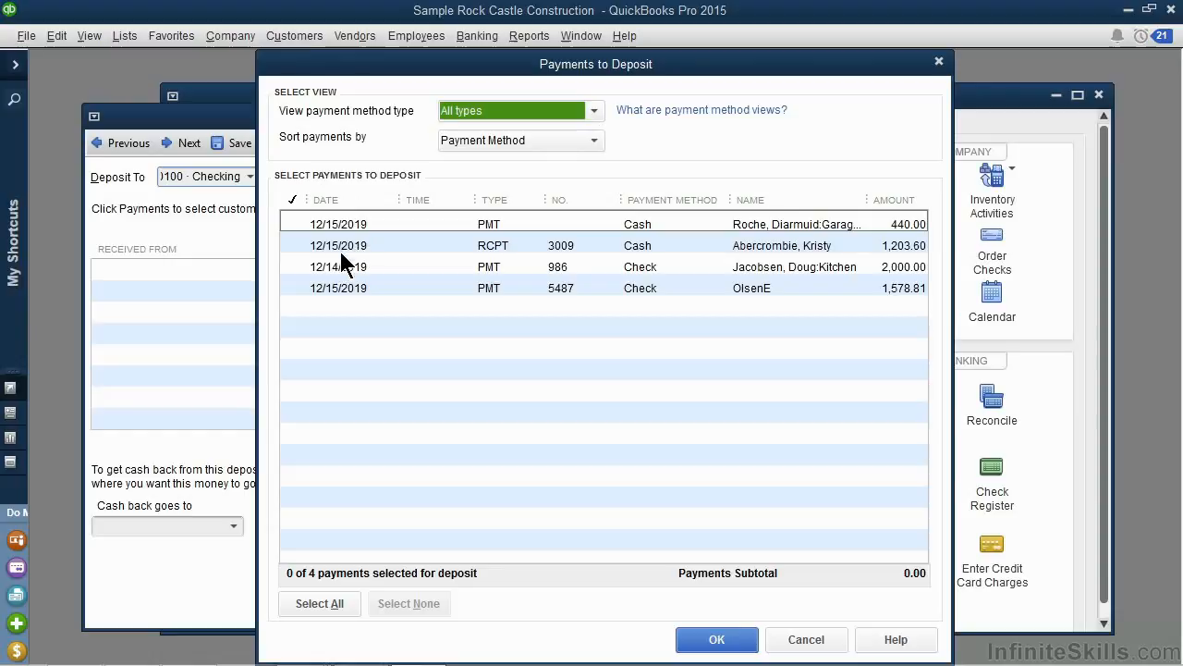
pyautogui.click(291, 288)
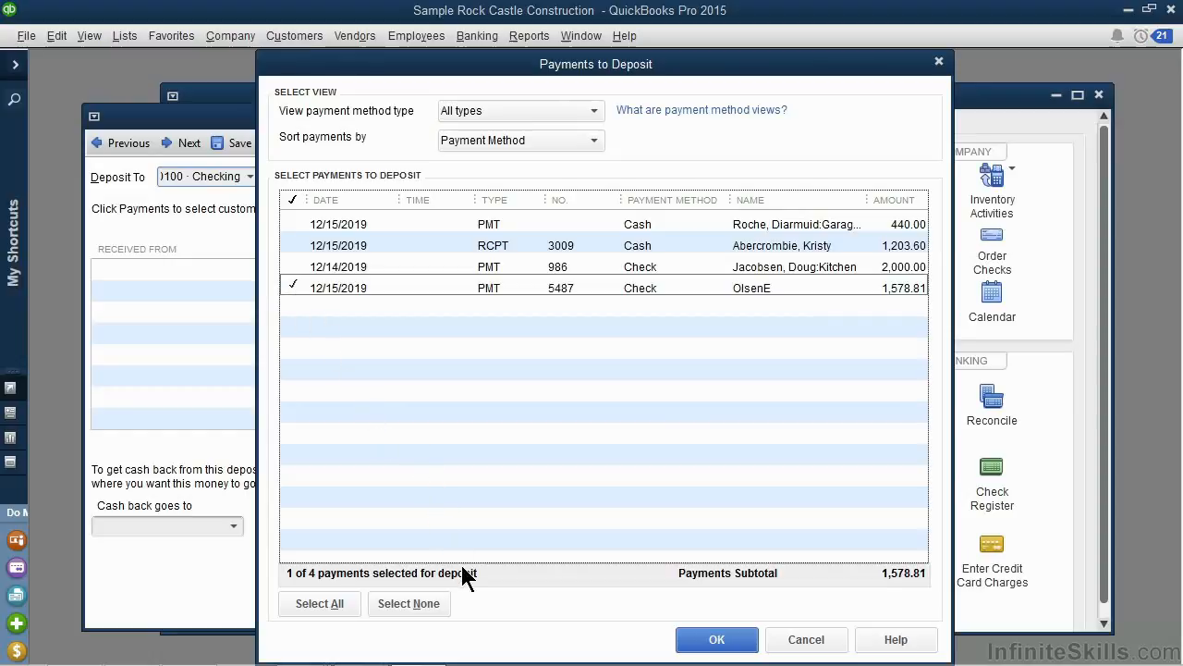
pyautogui.click(712, 640)
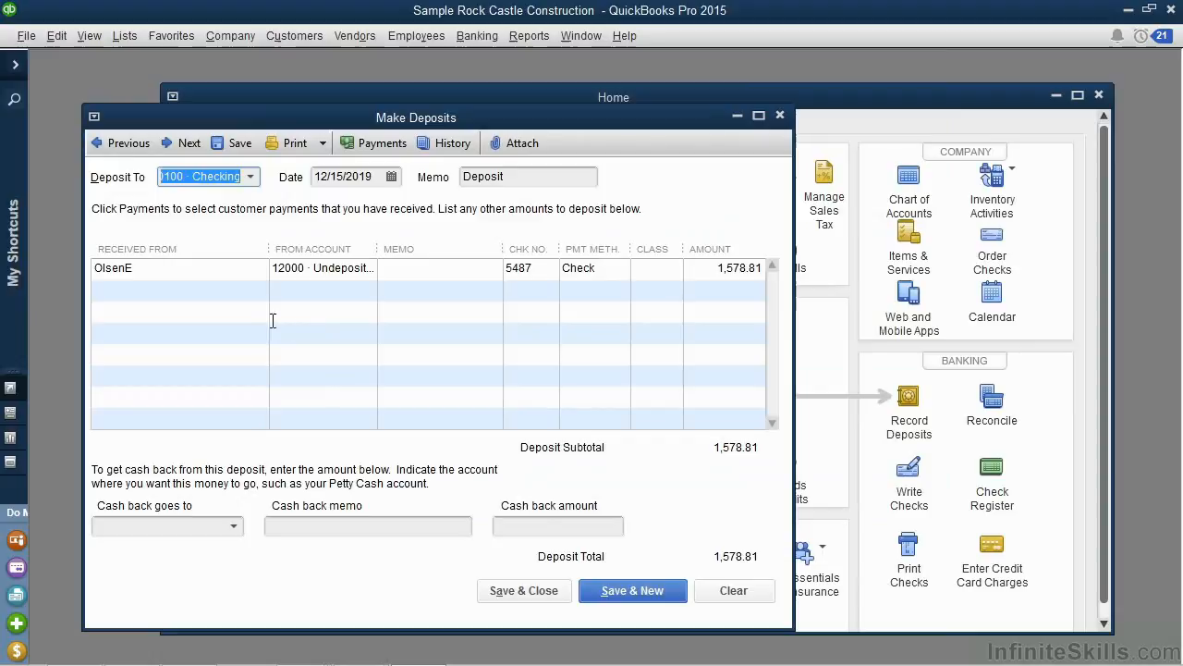
pyautogui.click(251, 181)
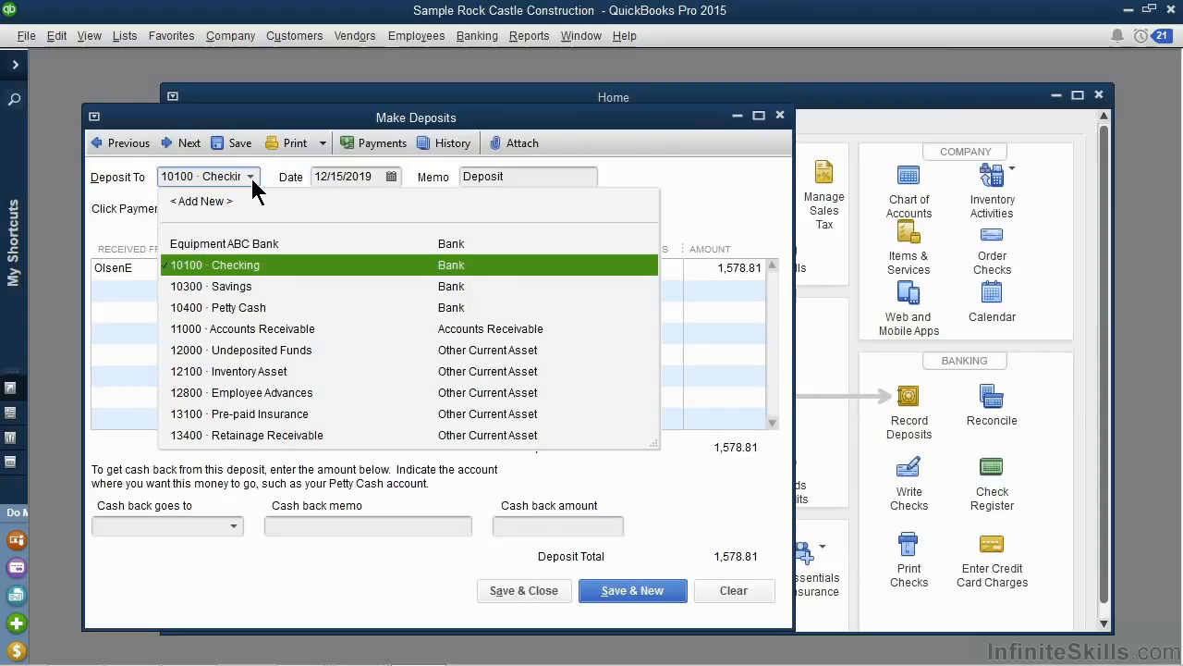
pyautogui.click(250, 270)
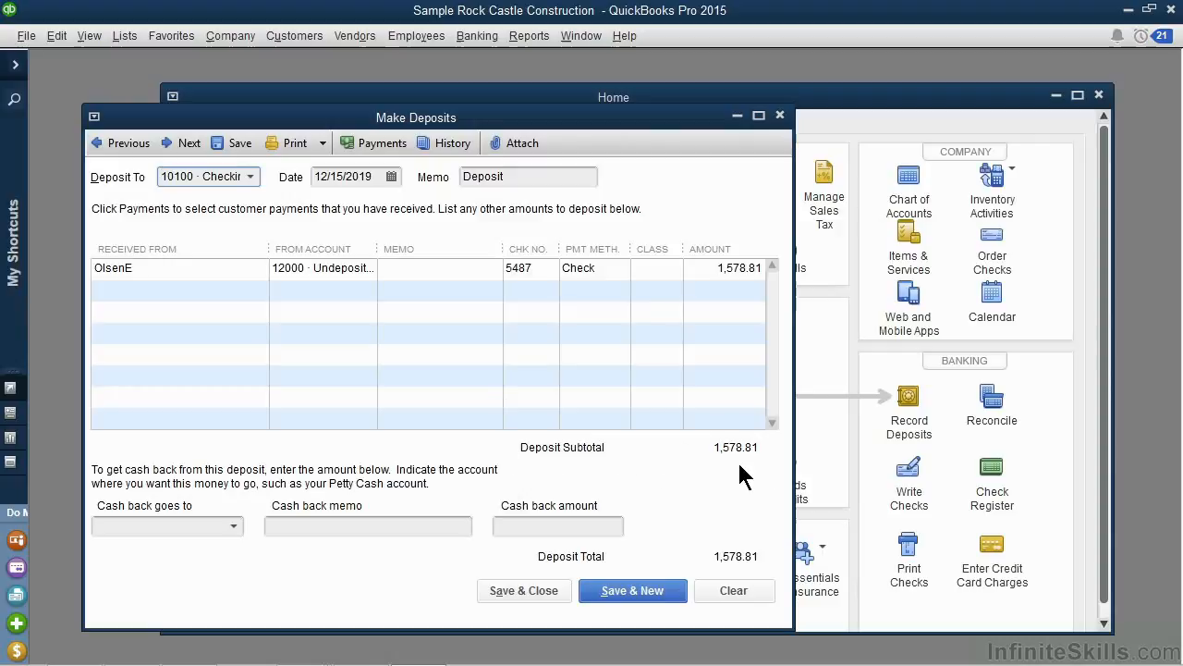
# Take 100.00 cash back into 10400 · Petty Cash with the memo "Travel money", and save and close the deposit.
pyautogui.click(532, 528)
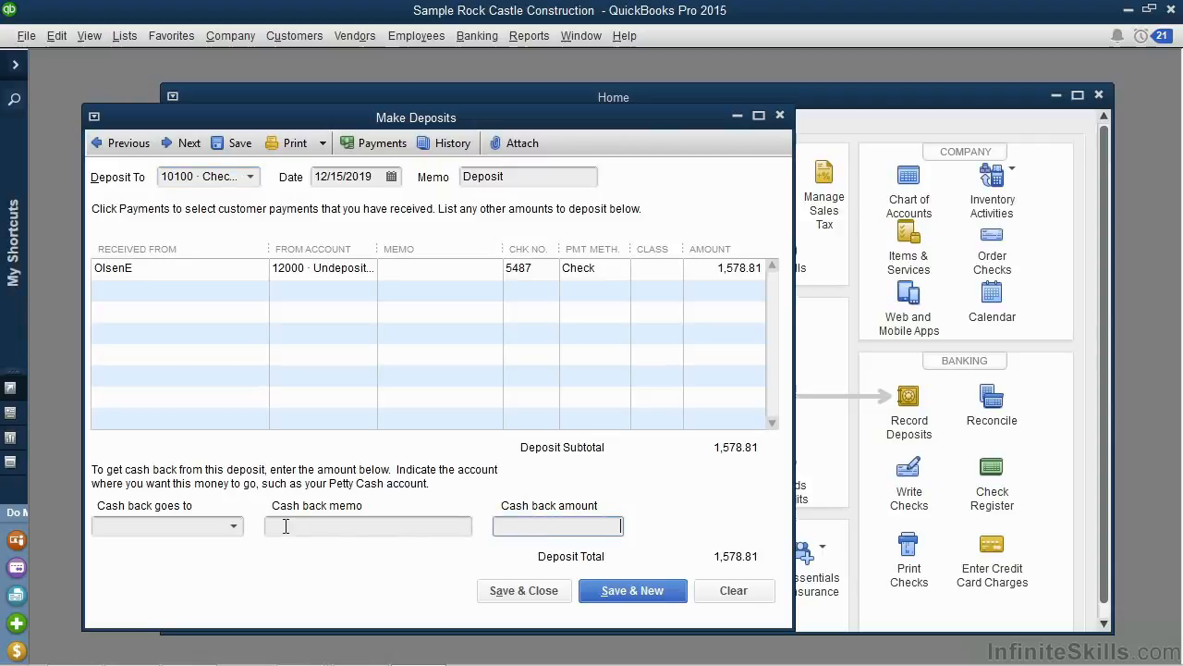
pyautogui.click(233, 527)
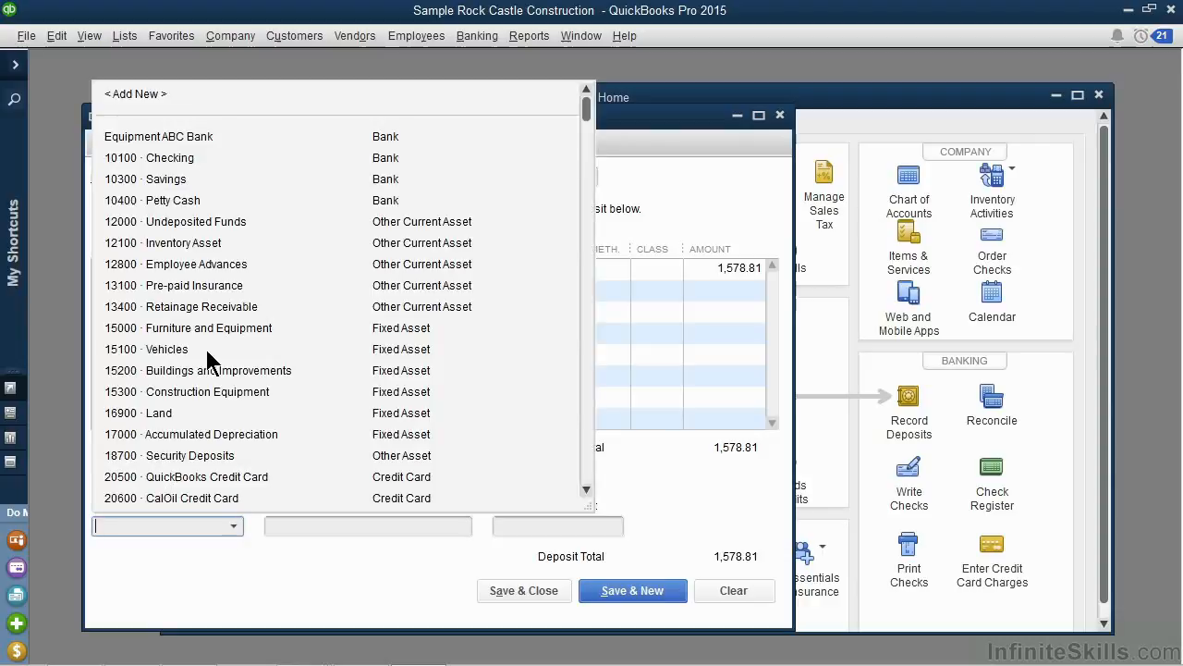
pyautogui.click(194, 199)
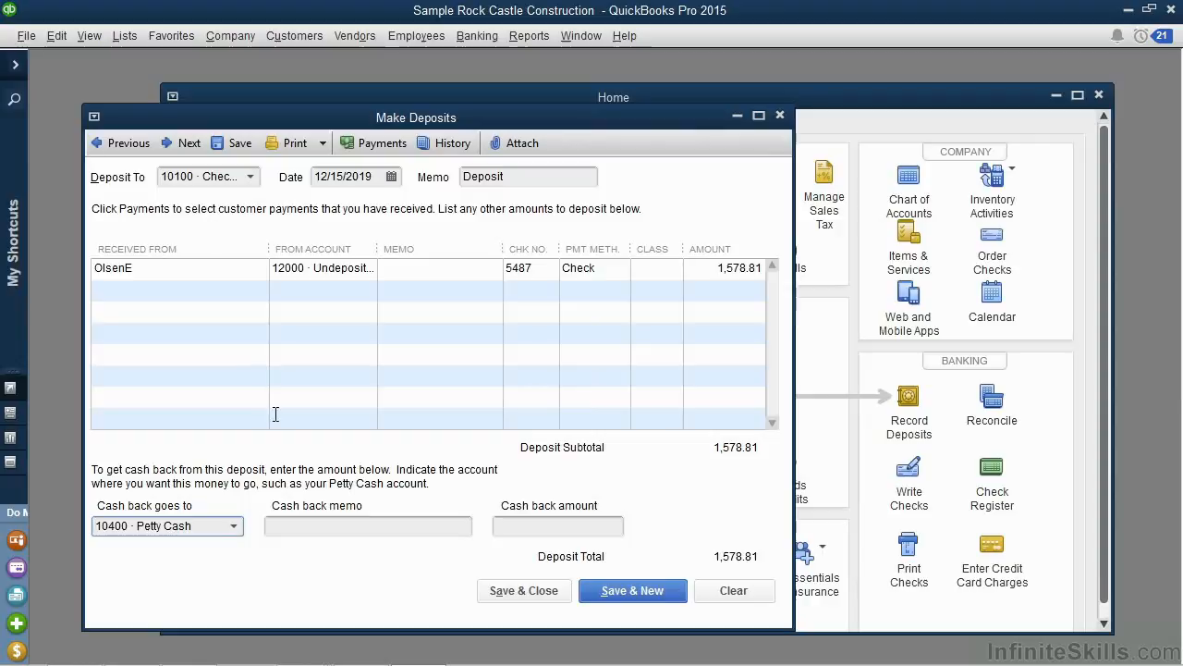
pyautogui.click(302, 529)
pyautogui.write('Travel money')
pyautogui.press('Tab')
pyautogui.write('100.00')
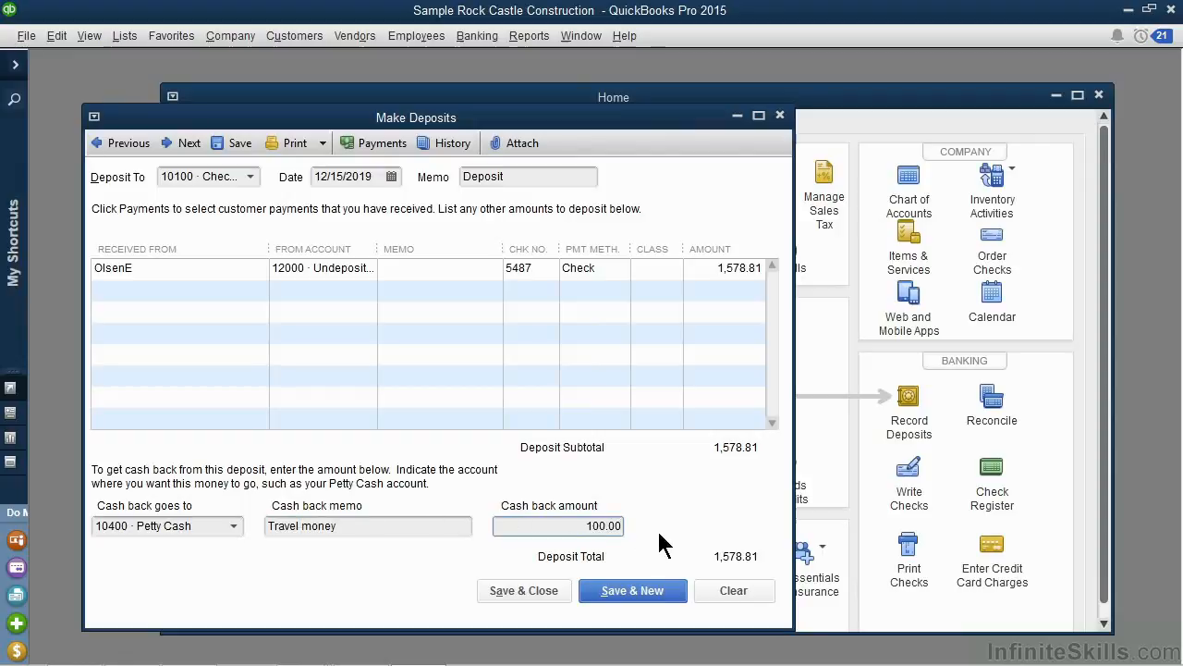
pyautogui.click(535, 592)
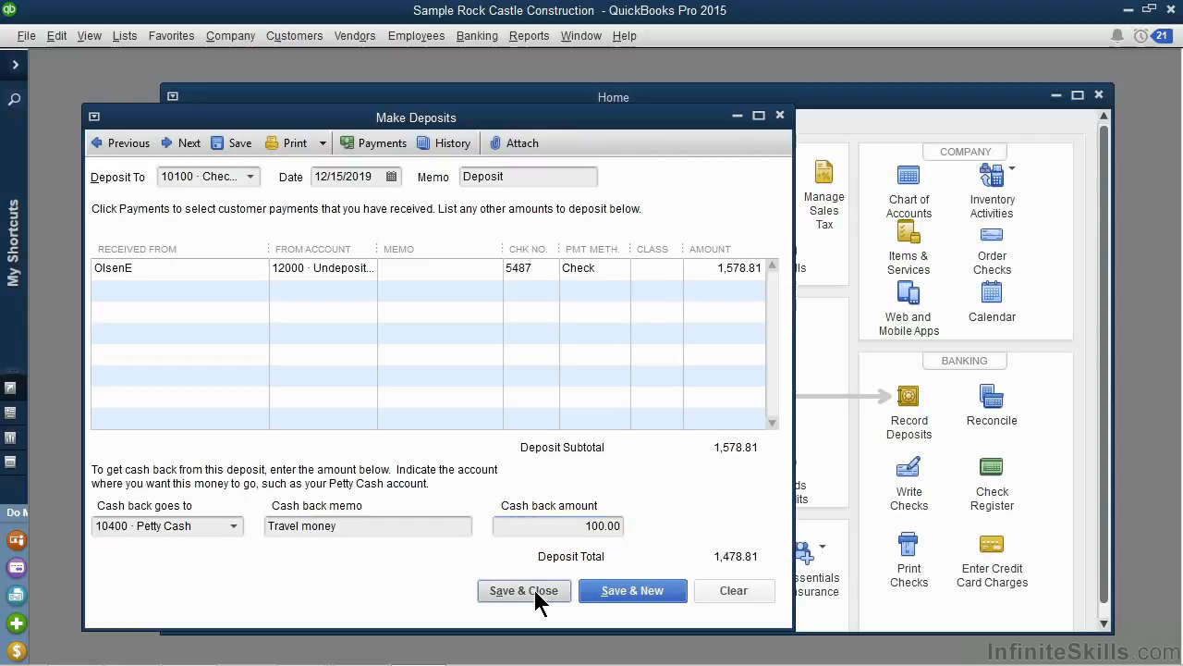